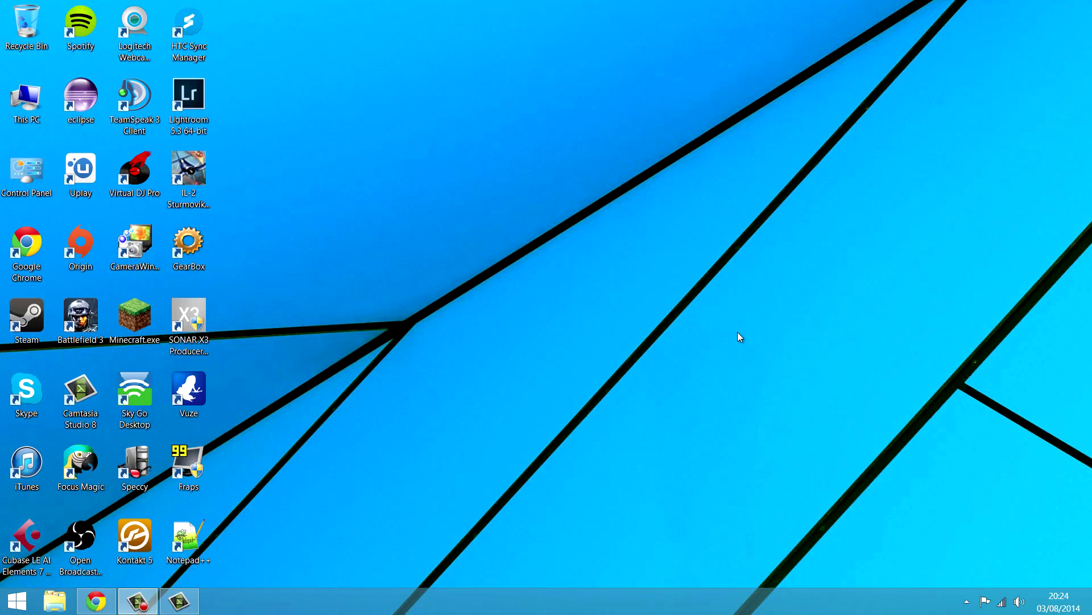
Step: Safely eject the USB Mass Storage Device from the system tray
click(967, 601)
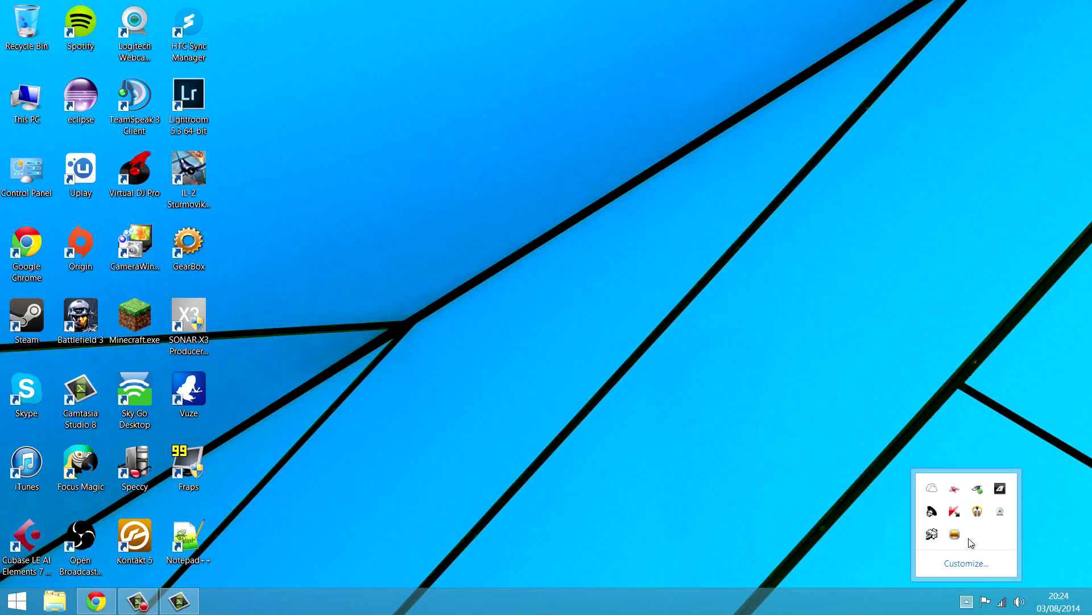
click(979, 491)
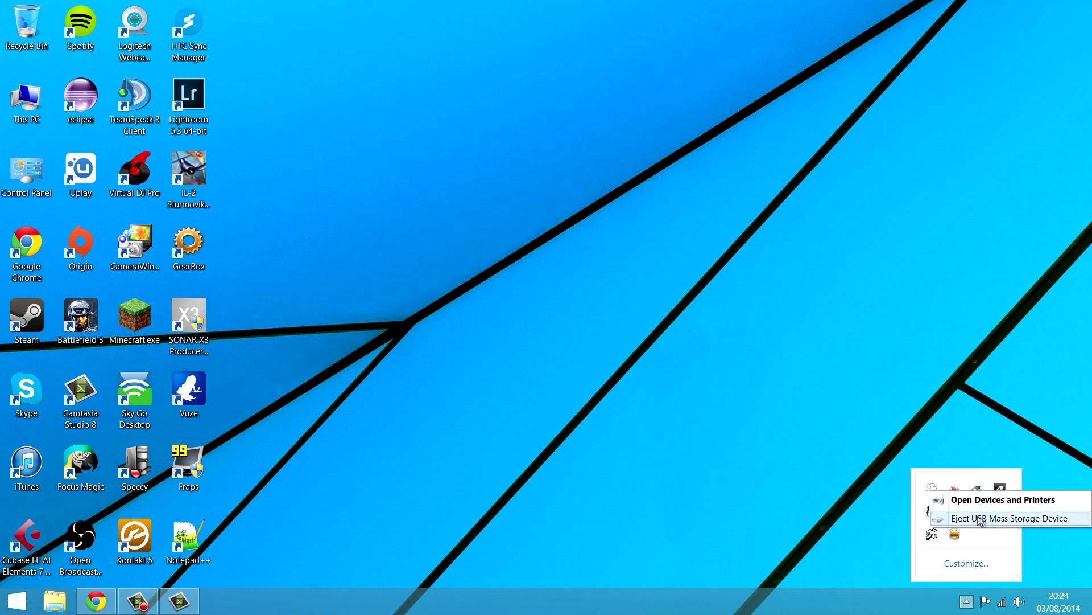
click(997, 518)
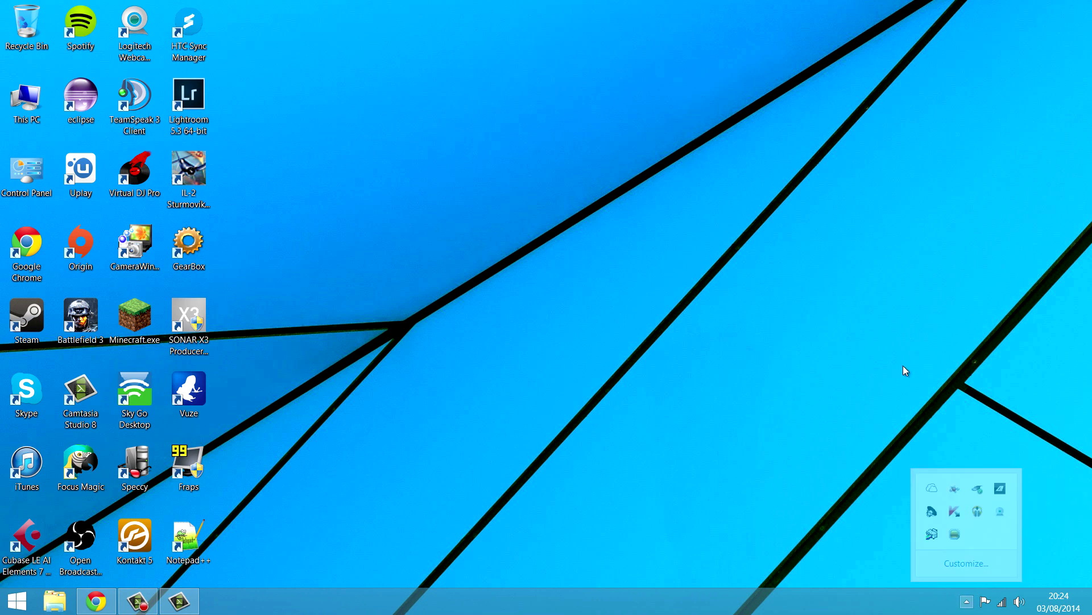
Step: Review the eight drives listed in This PC, then close the window
double_click(26, 102)
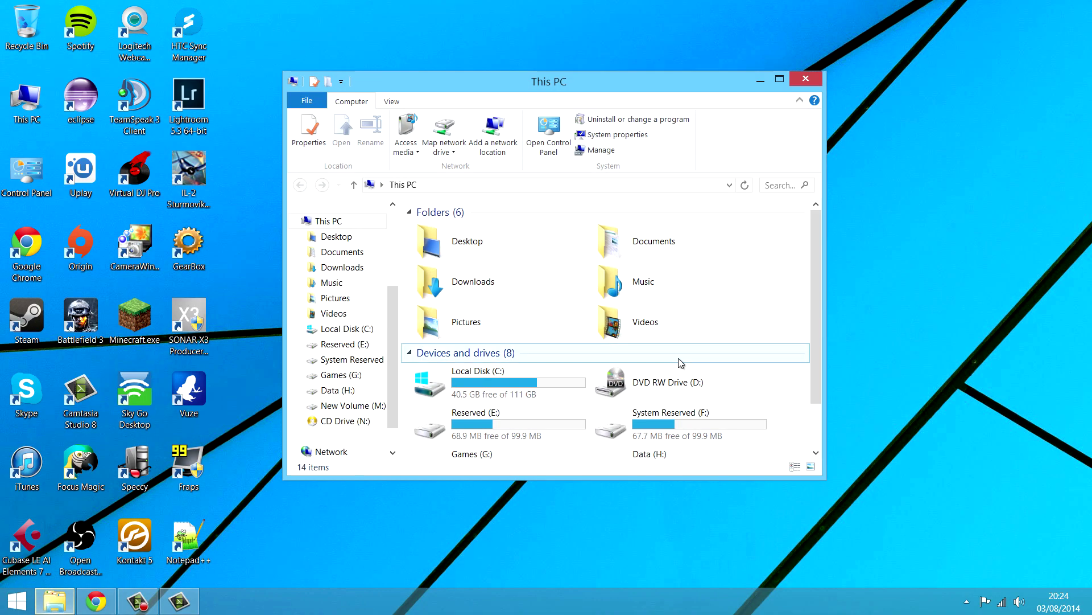
scroll(817, 327, down, 2)
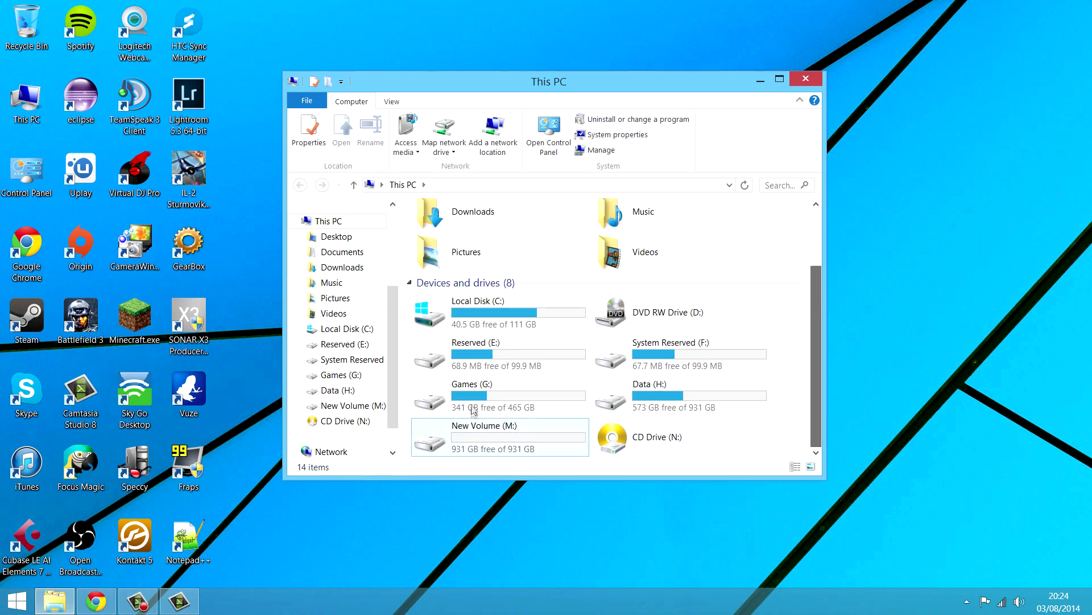
drag(726, 457, 785, 450)
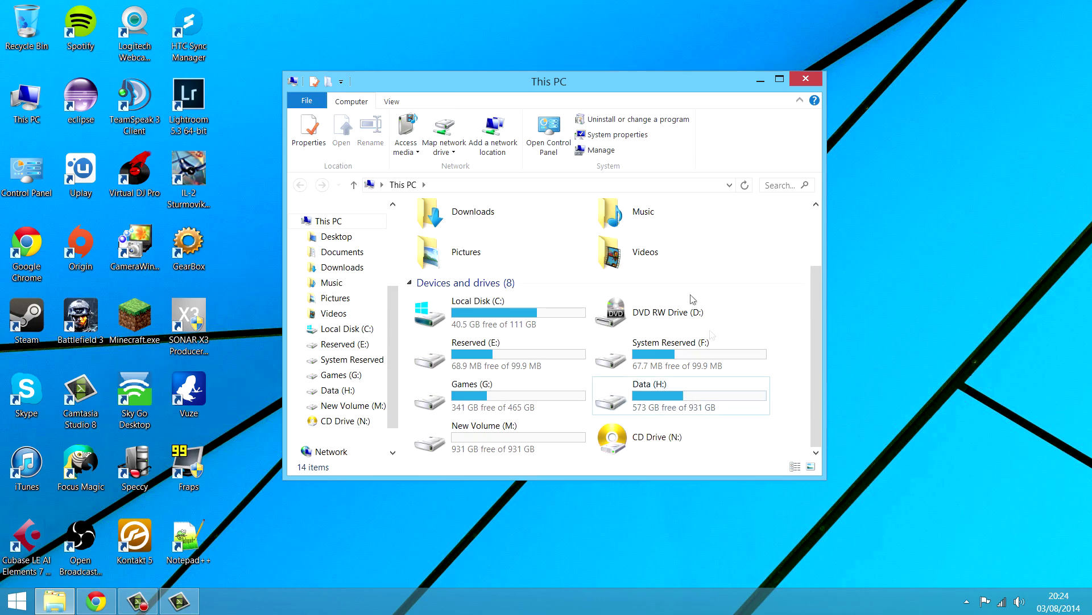
drag(686, 81, 689, 96)
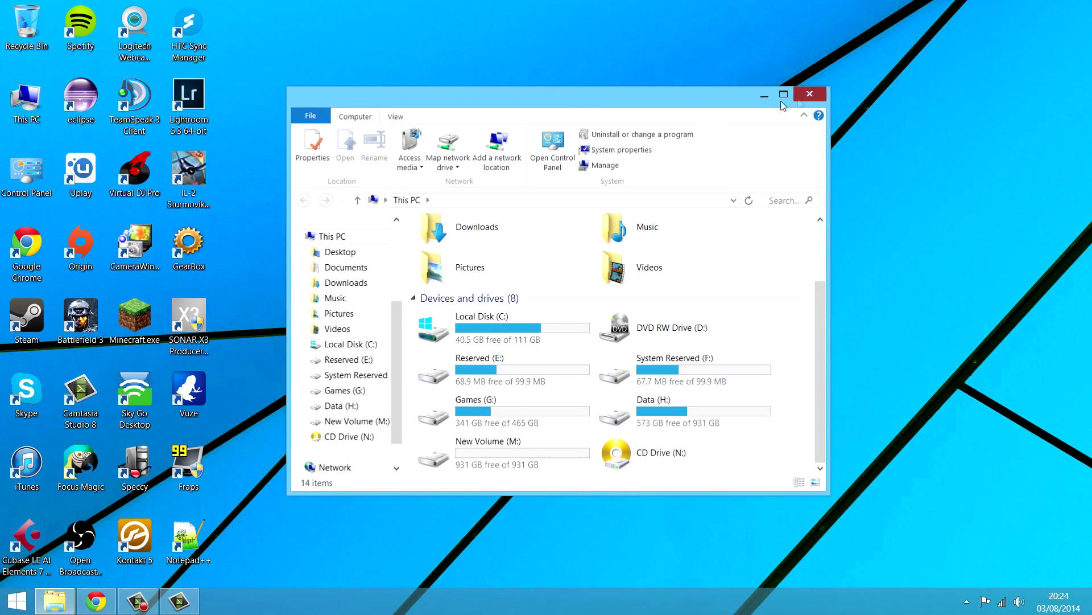
click(809, 94)
Step: From Control Panel's System and Security, launch 'Create and format hard disk partitions'
double_click(26, 170)
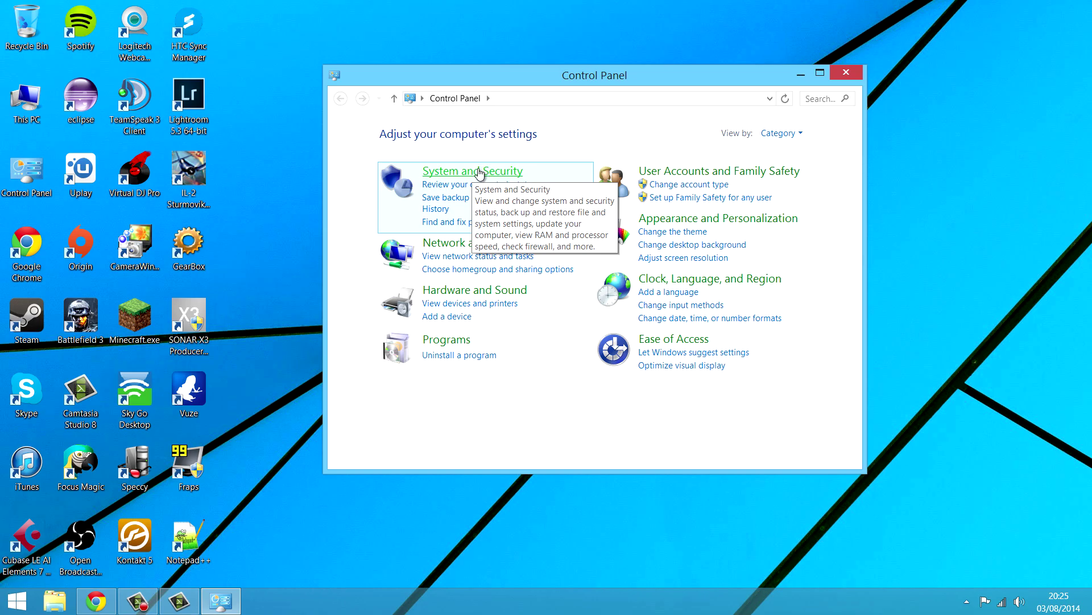
click(521, 174)
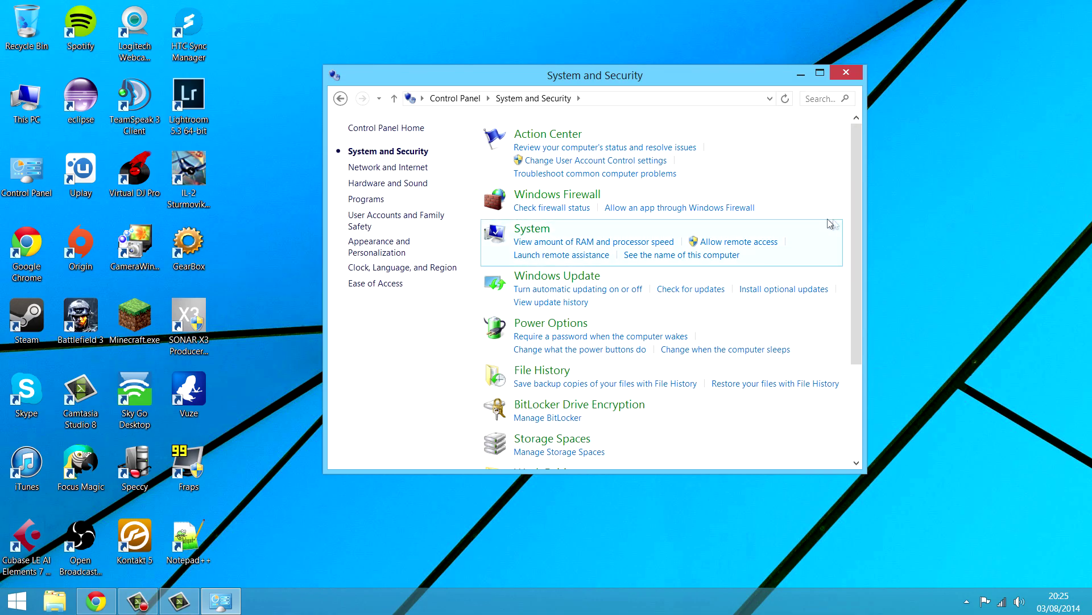
drag(858, 234, 858, 335)
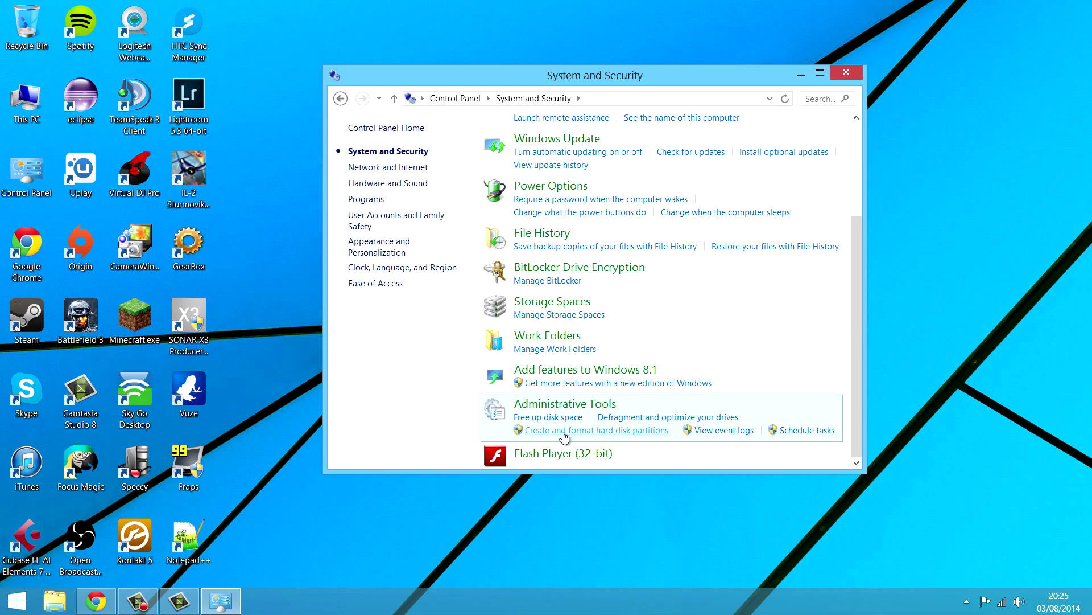
click(563, 433)
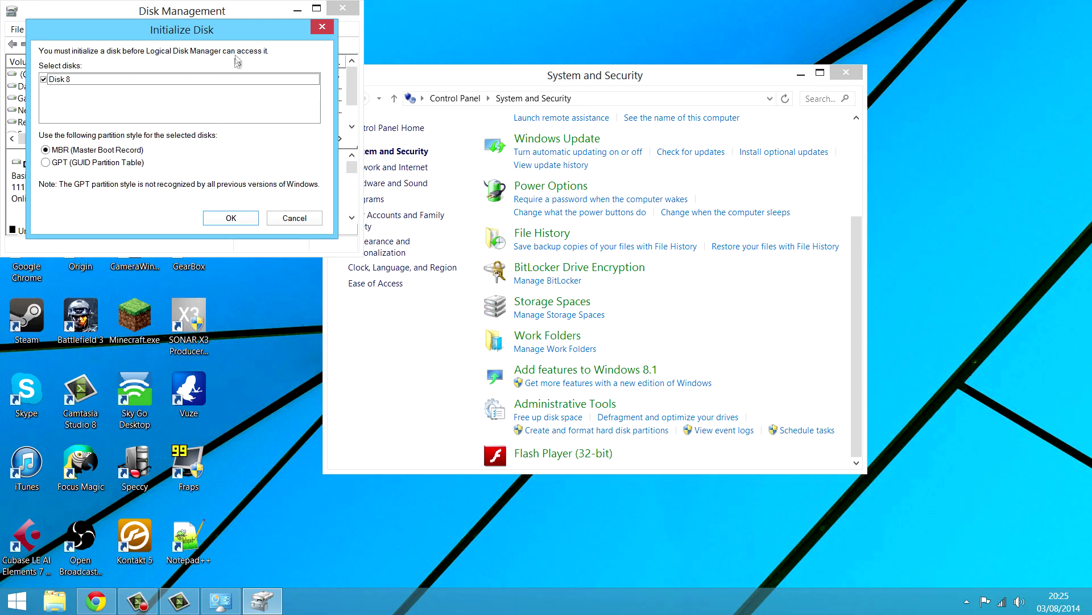
Step: Initialize Disk 8 with the MBR partition style and maximize Disk Management
drag(233, 39, 329, 70)
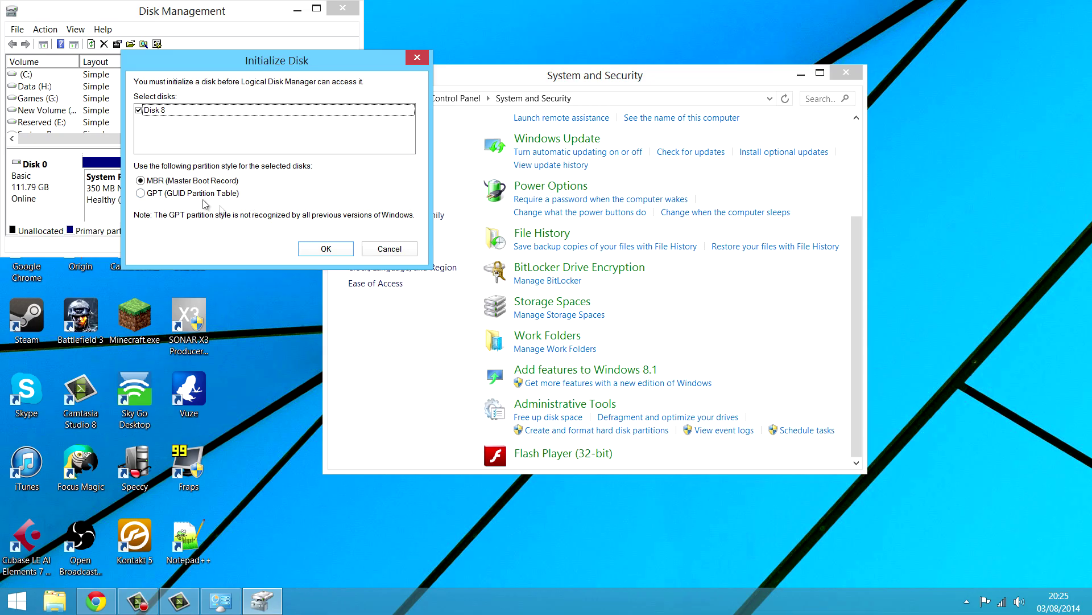
click(325, 250)
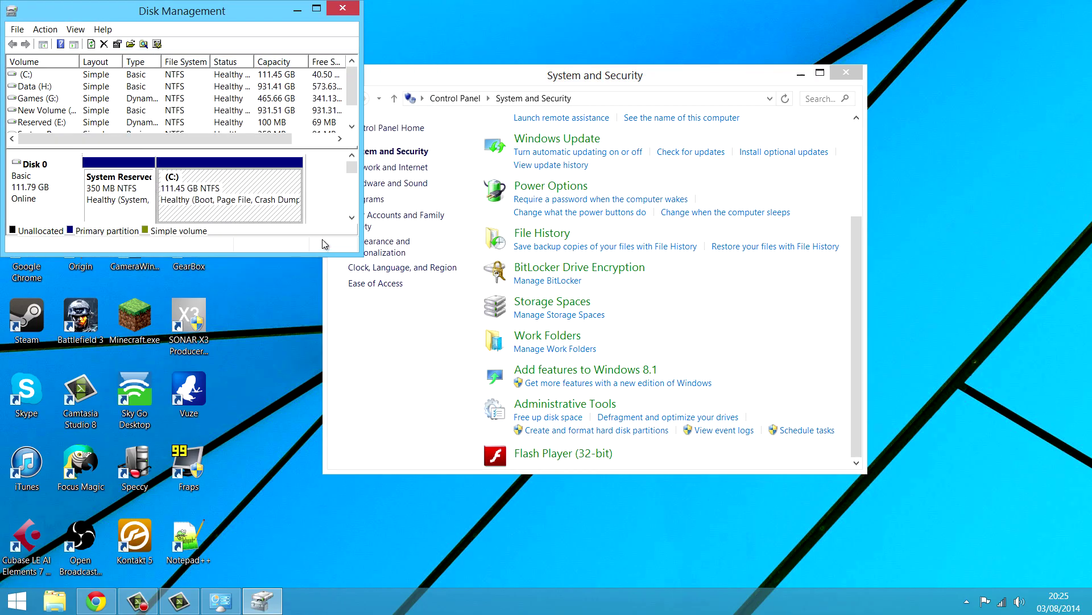
click(317, 9)
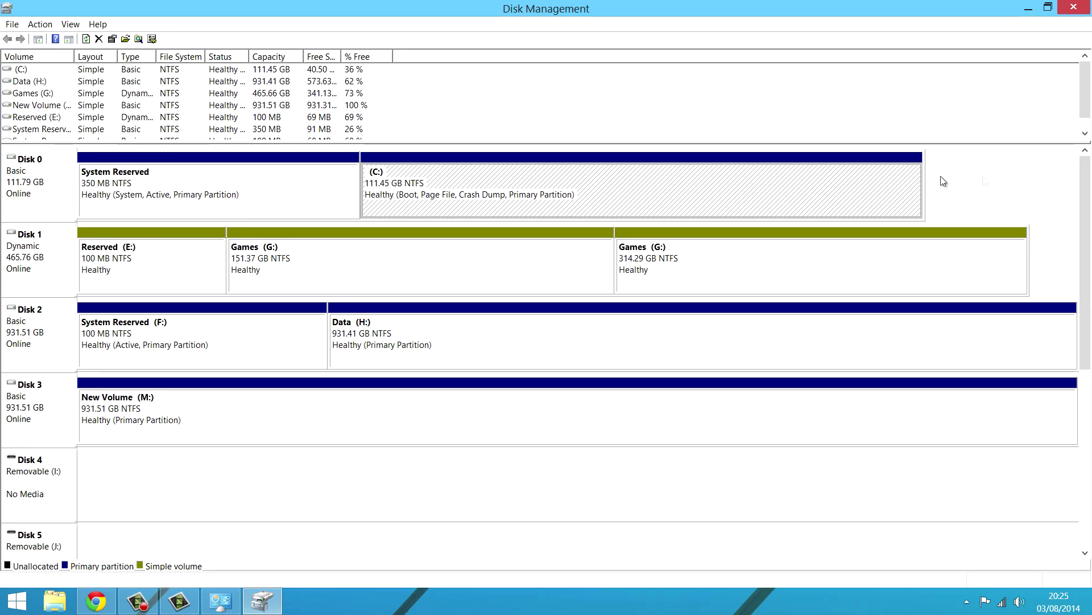
Step: Scroll down to Disk 8's 18.63 GB unallocated space and select it
scroll(1085, 196, down, 2)
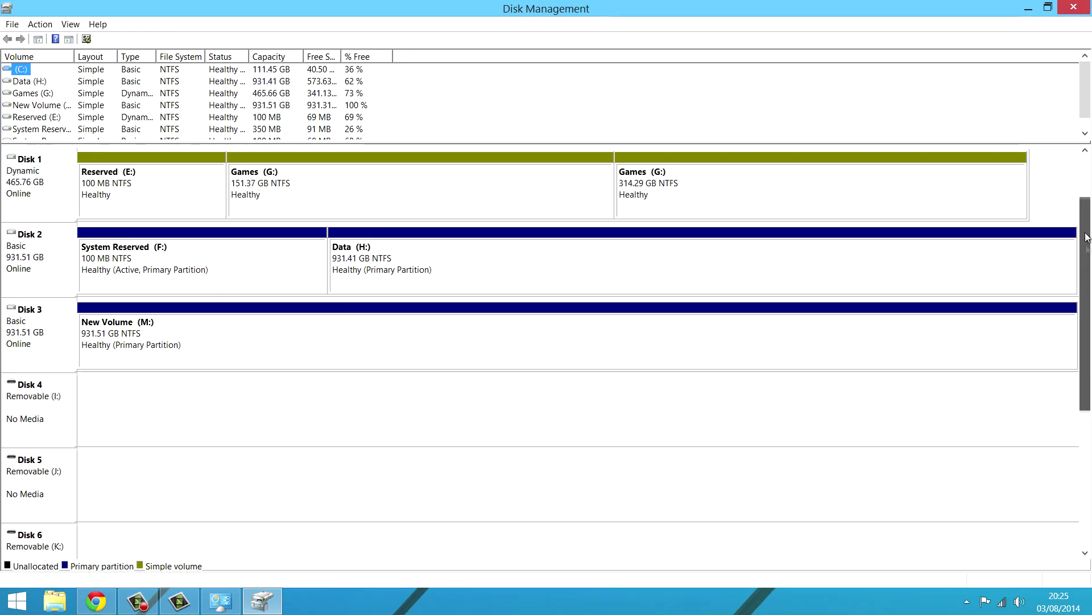
drag(1087, 328, 1081, 396)
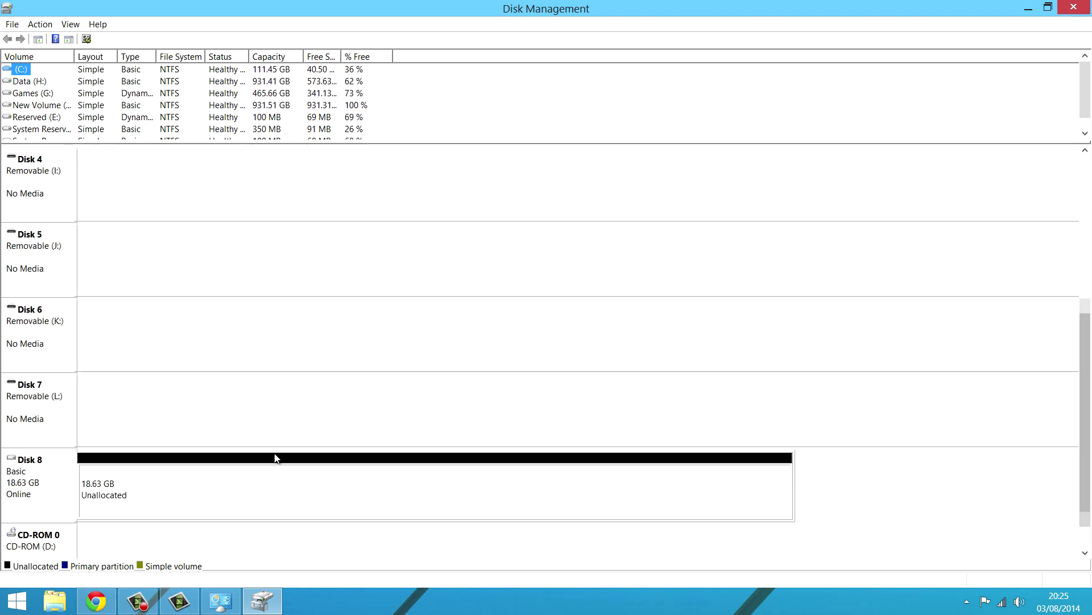
click(132, 501)
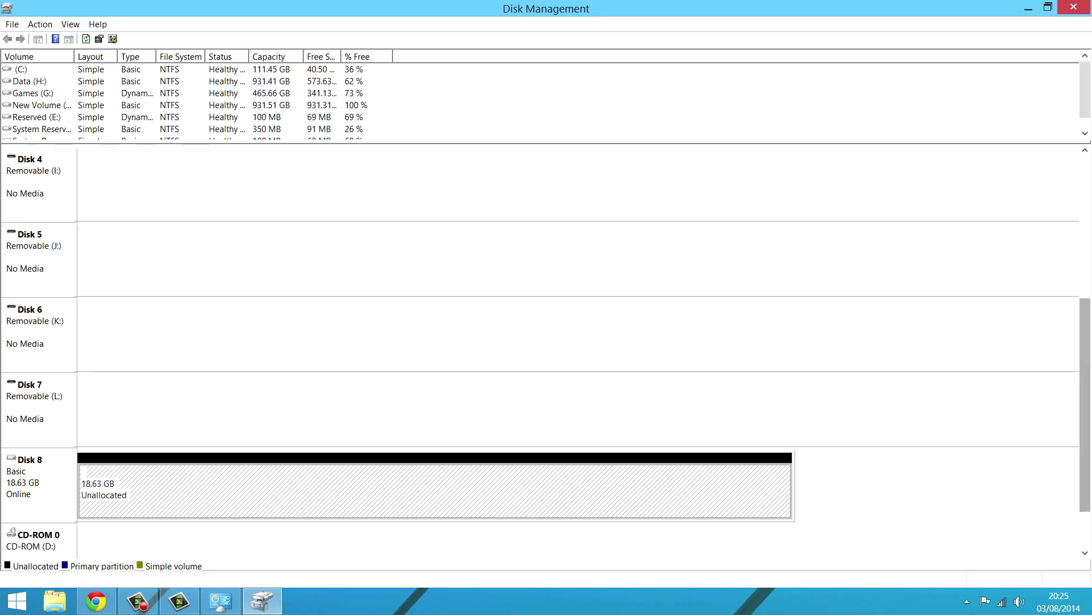
scroll(1087, 442, down, 1)
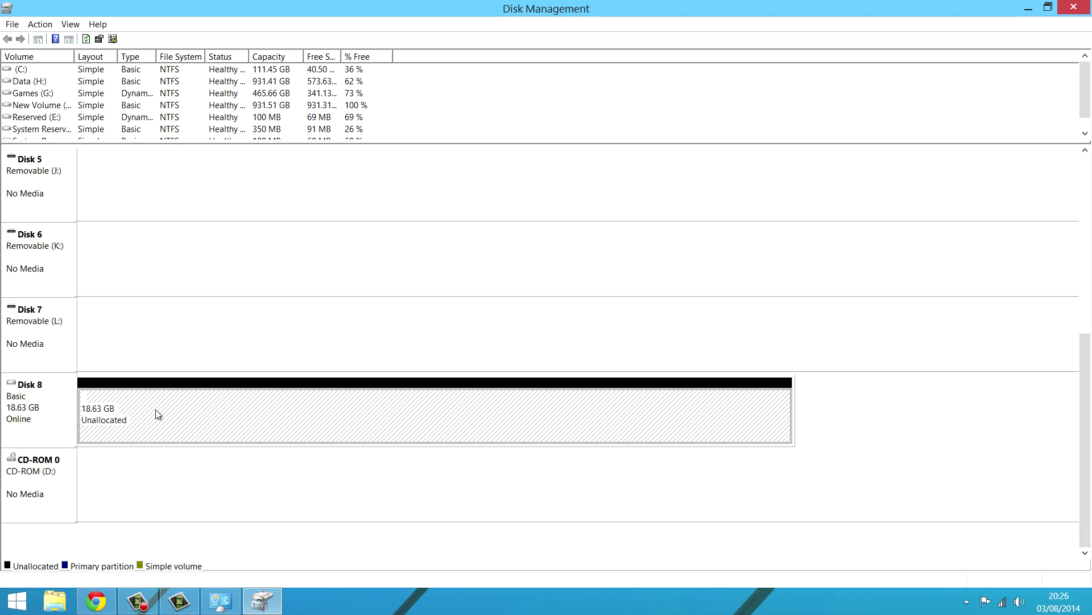
right_click(196, 405)
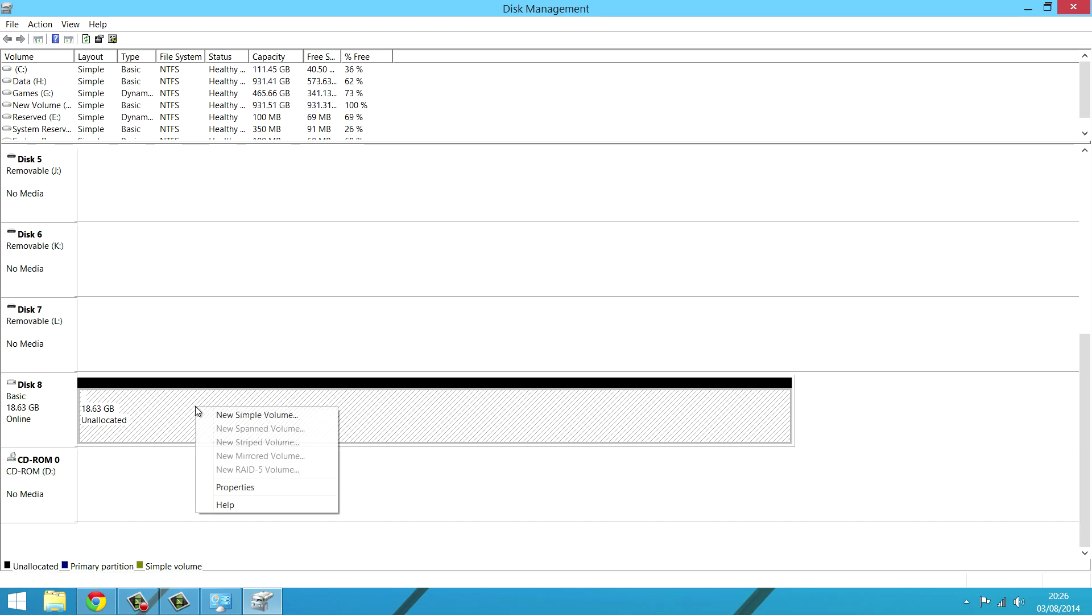
Step: Start a New Simple Volume on Disk 8, keeping the full 19075 MB and drive letter W
click(257, 415)
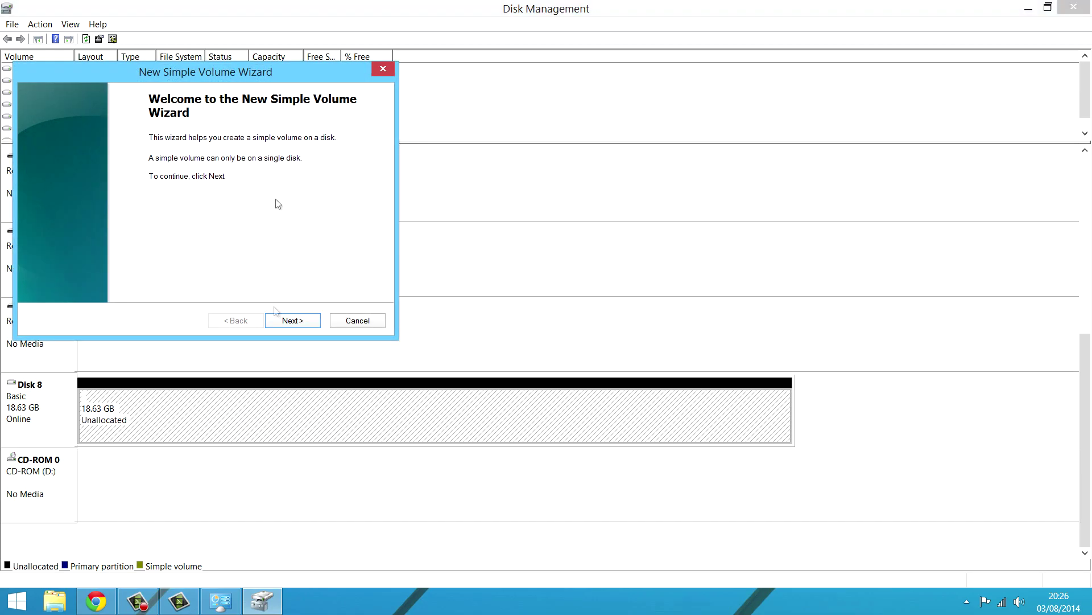
drag(287, 77, 565, 148)
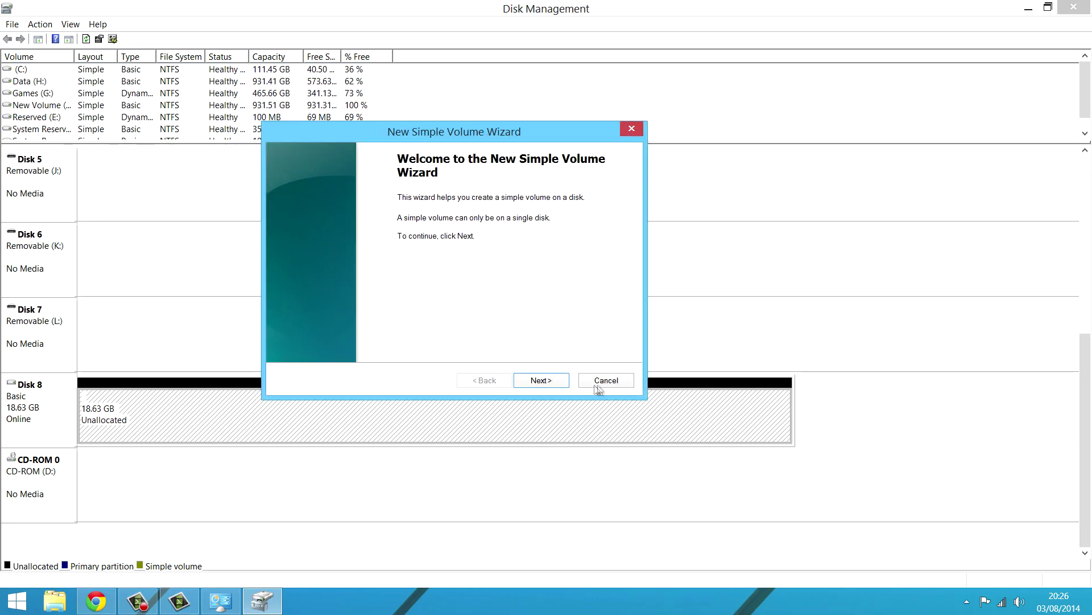
click(541, 380)
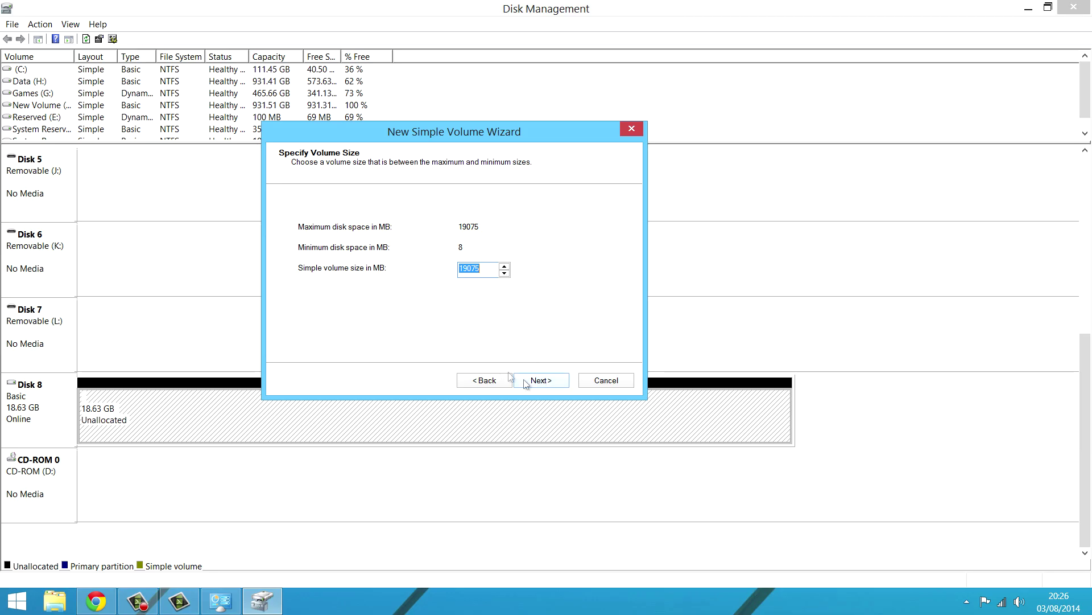
click(542, 382)
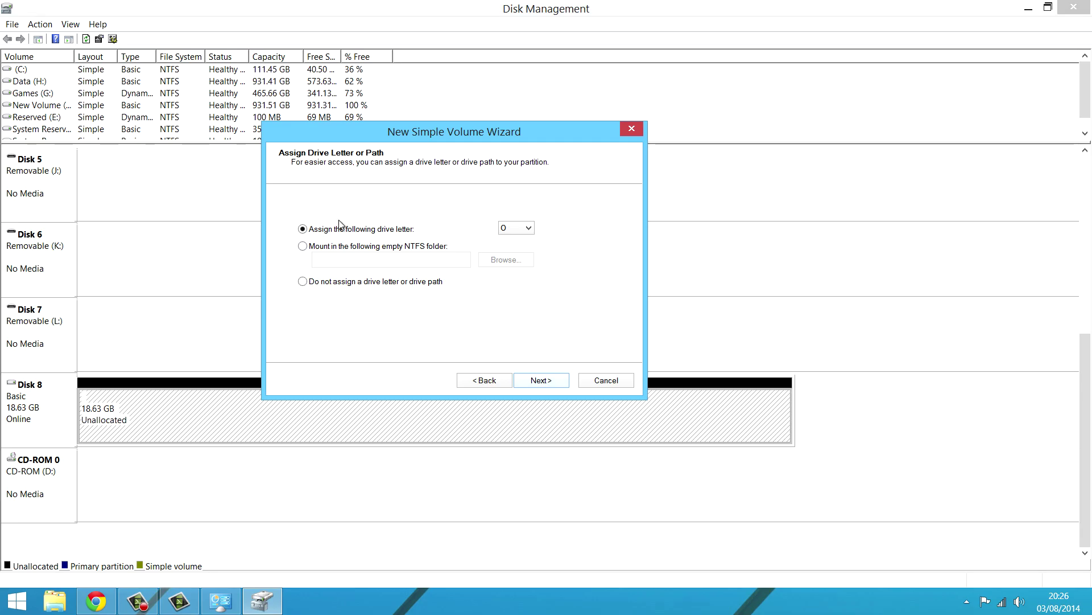
click(504, 228)
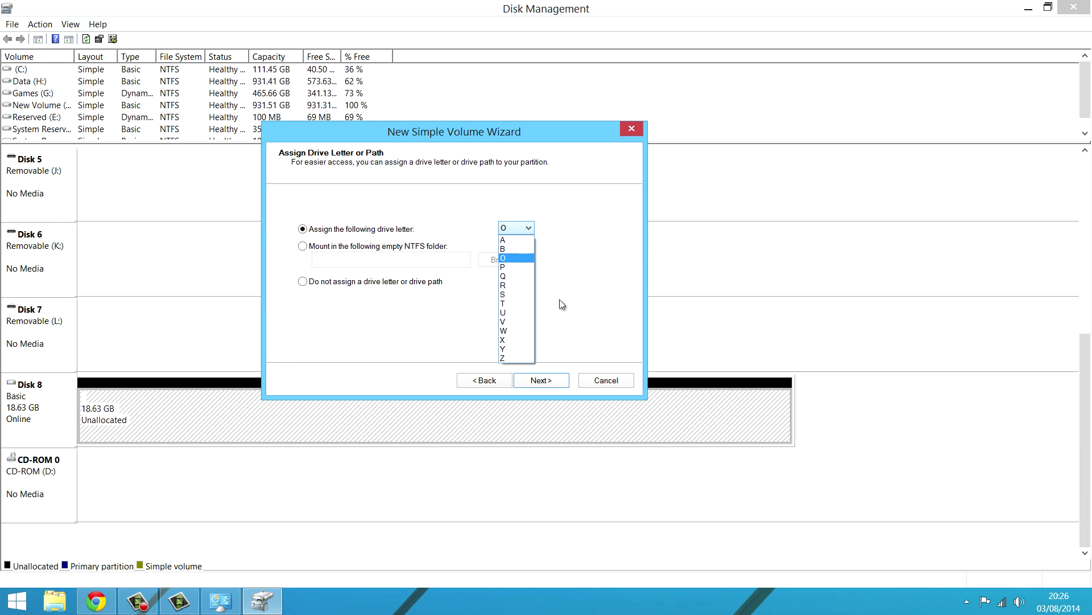
click(515, 330)
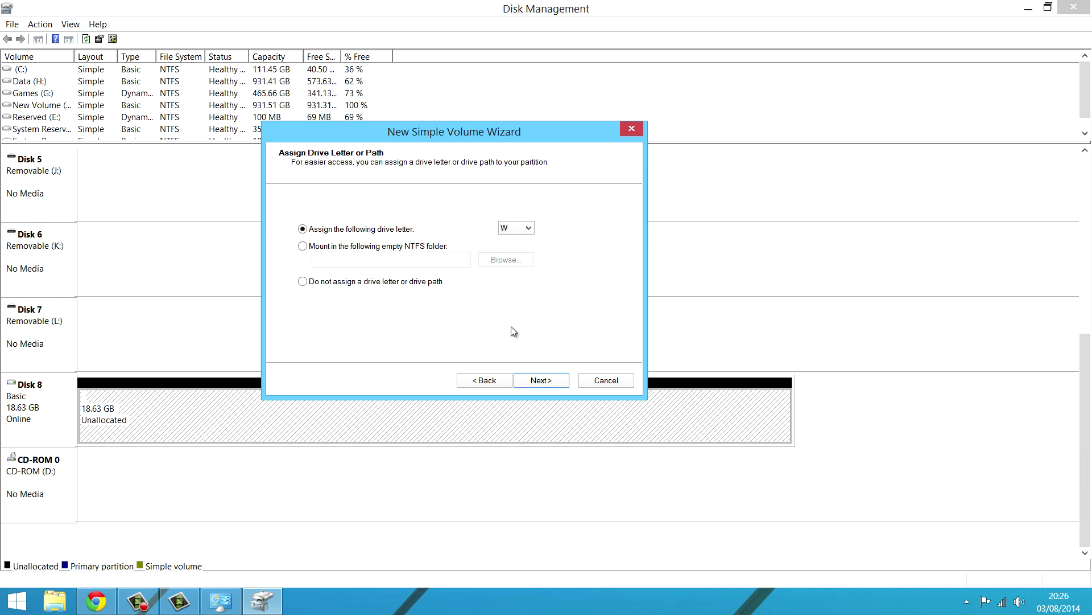
Step: Quick-format it as NTFS labelled New Volume, finish the wizard, and close Disk Management
click(541, 380)
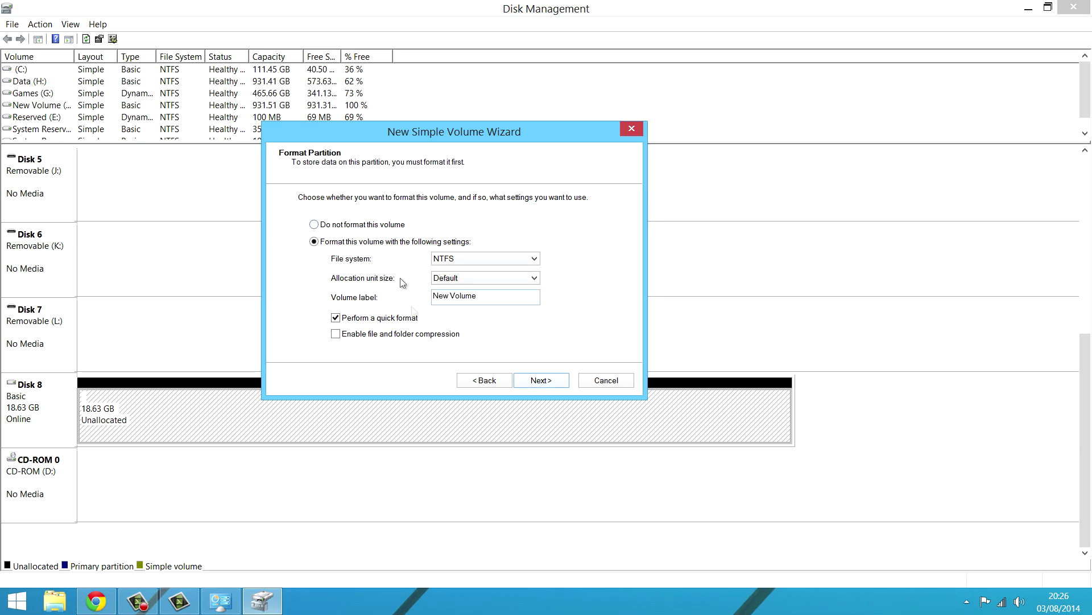
click(548, 385)
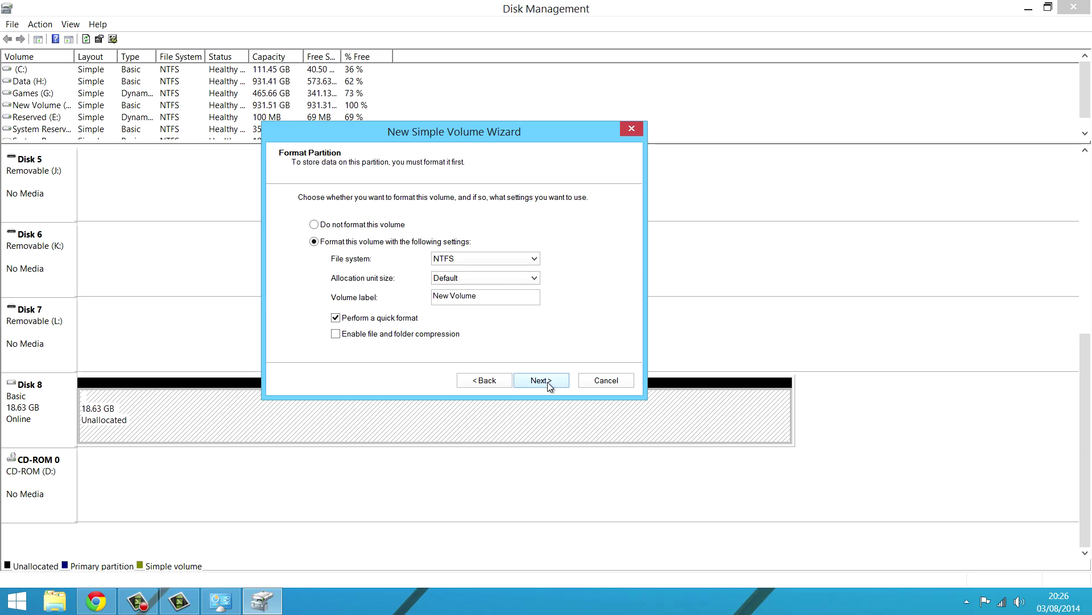
click(549, 385)
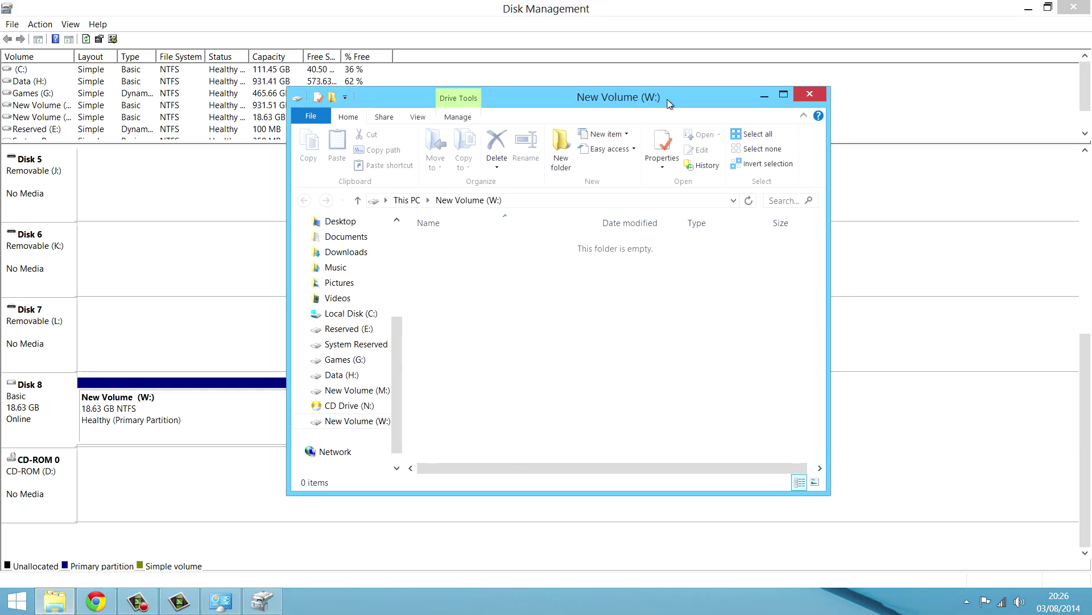
click(1074, 10)
Step: Close the leftover windows and open New Volume (W:) from This PC
click(772, 69)
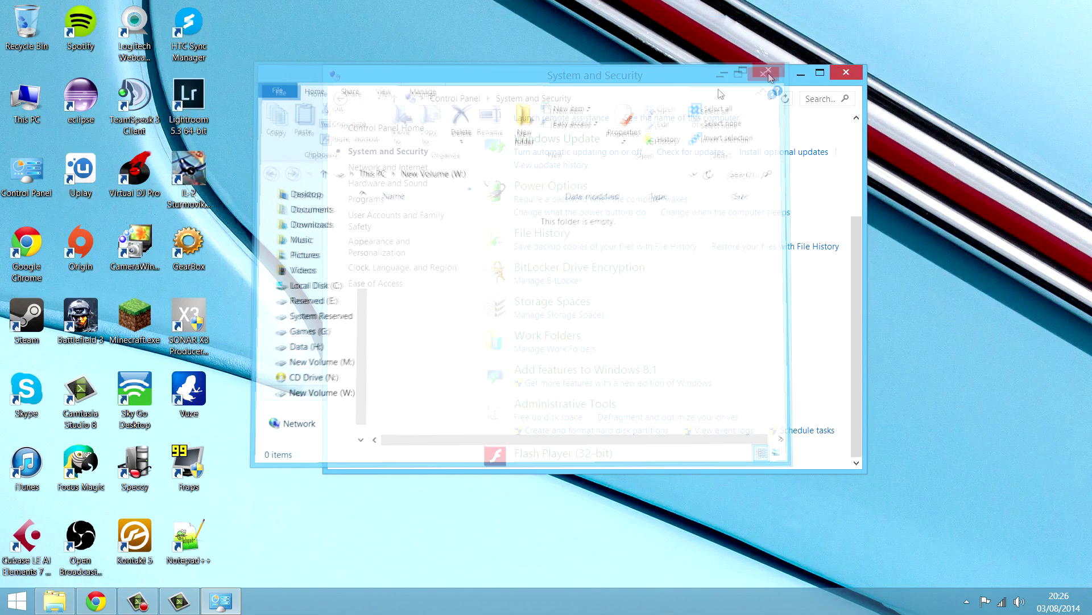
click(846, 72)
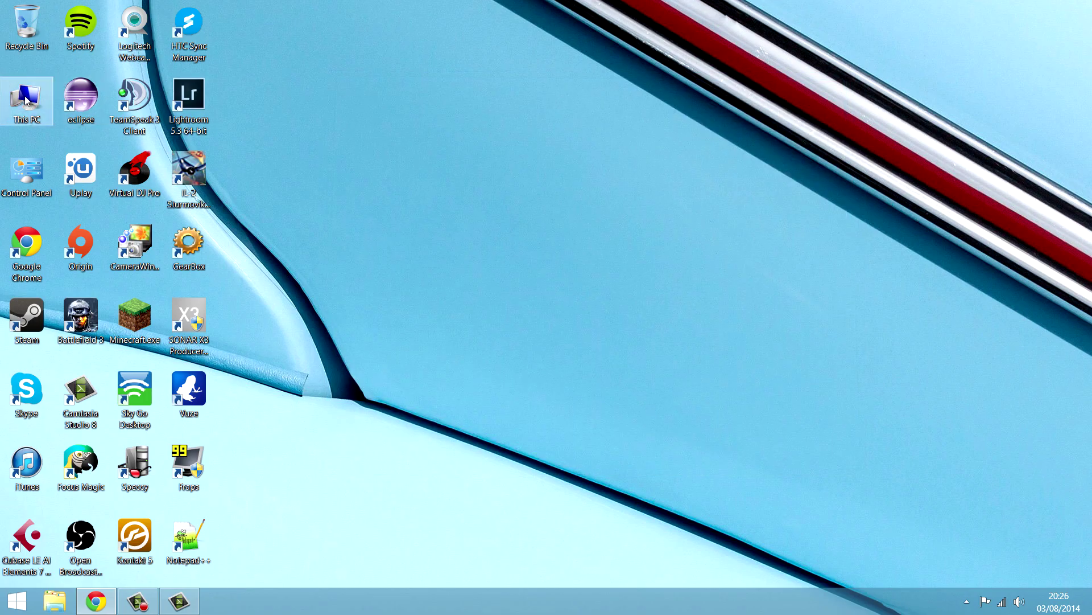
double_click(26, 101)
scroll(634, 344, down, 3)
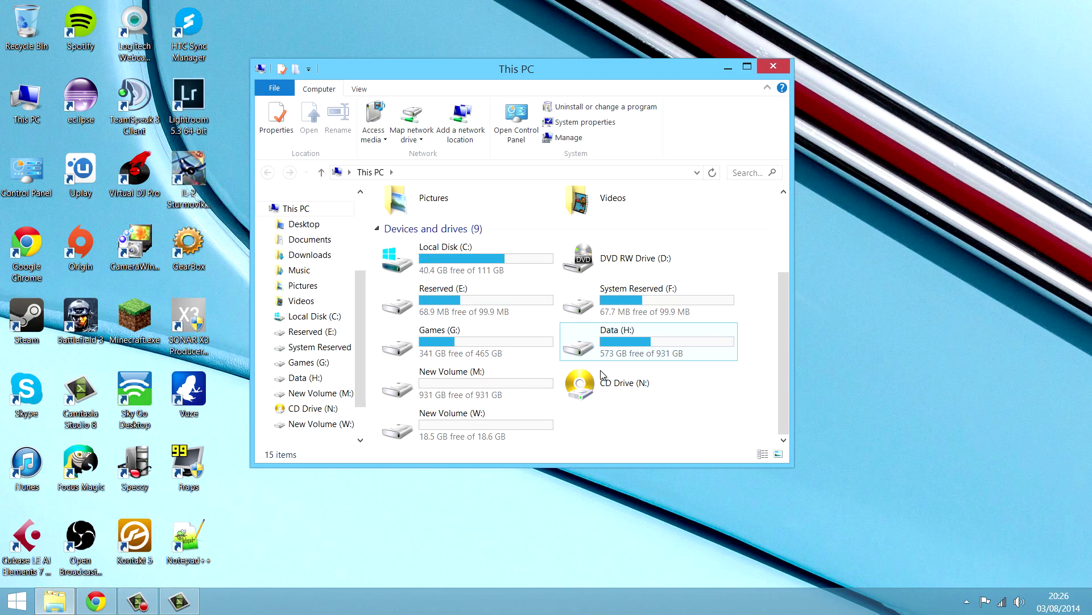
double_click(471, 435)
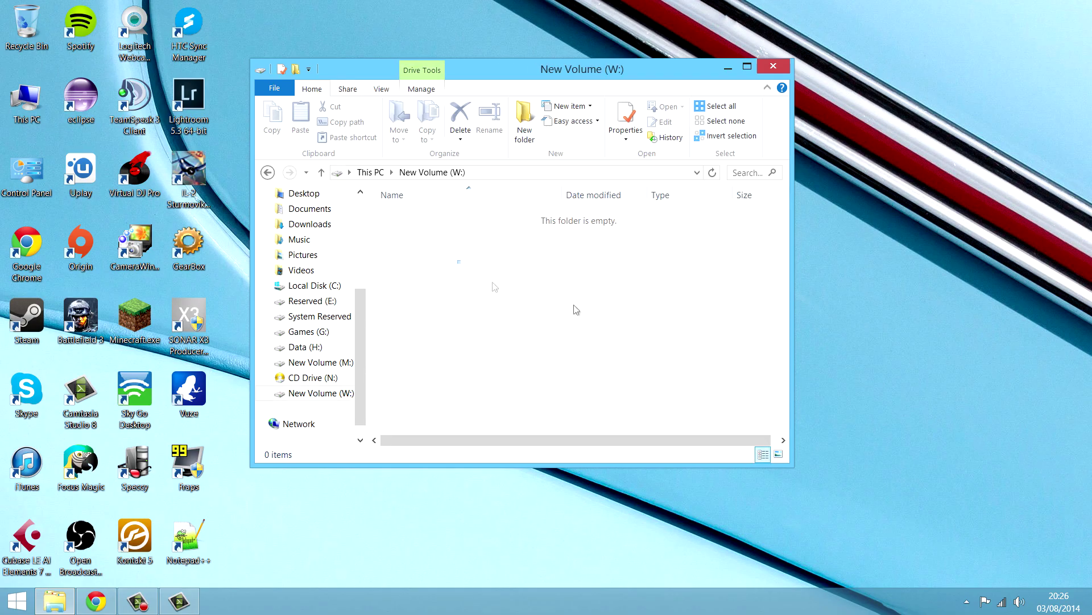
drag(542, 74, 658, 67)
Step: Copy the Notepad++ shortcut onto W:, then delete it
drag(189, 538, 576, 301)
click(580, 222)
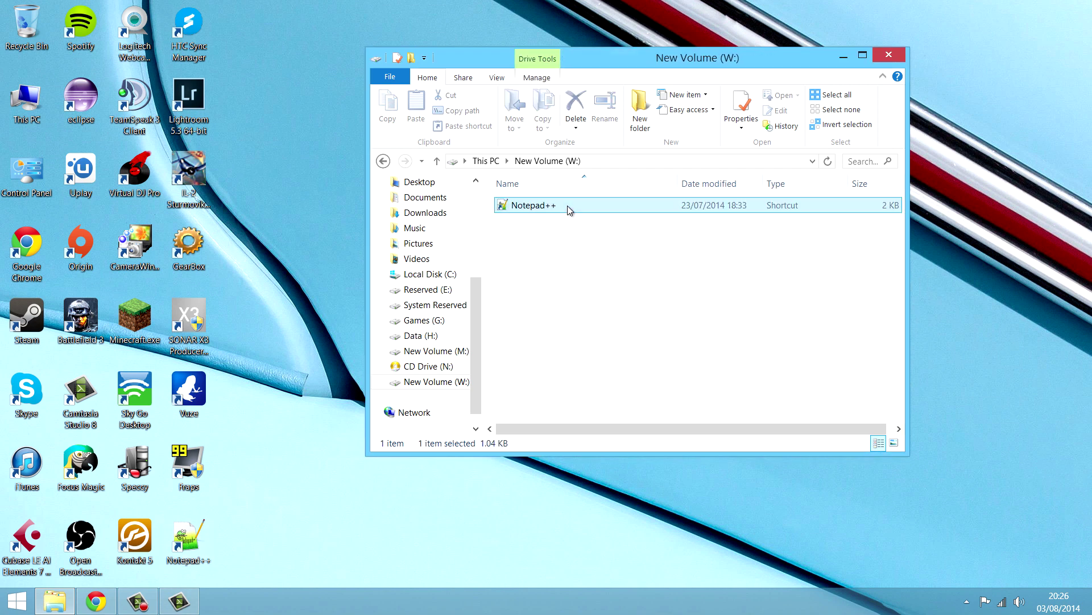
click(568, 206)
key(Delete)
Step: Empty the Recycle Bin, confirming permanent deletion
right_click(21, 41)
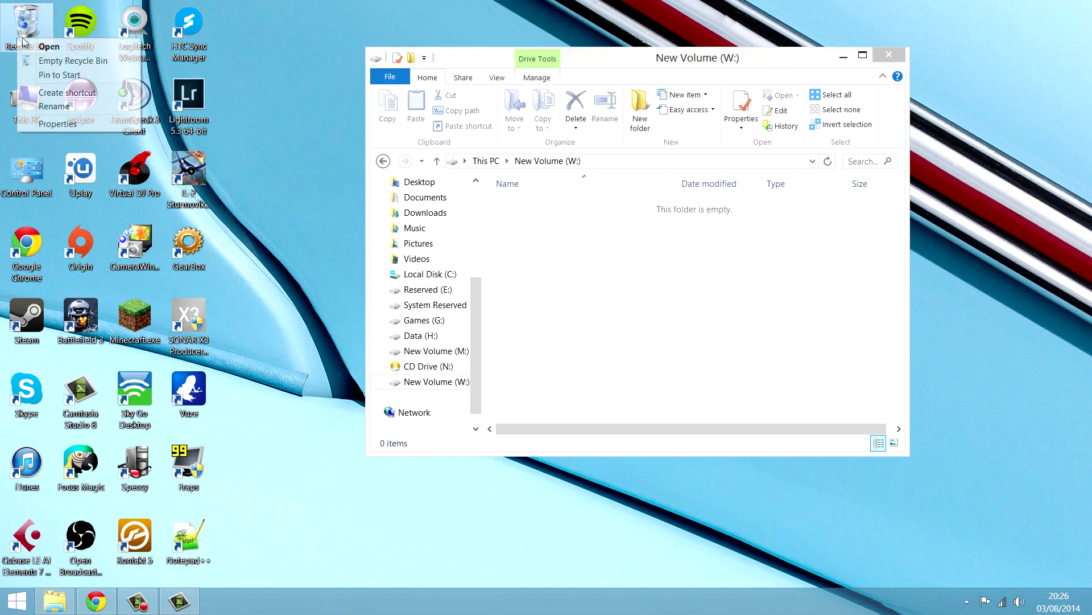
click(49, 61)
click(593, 354)
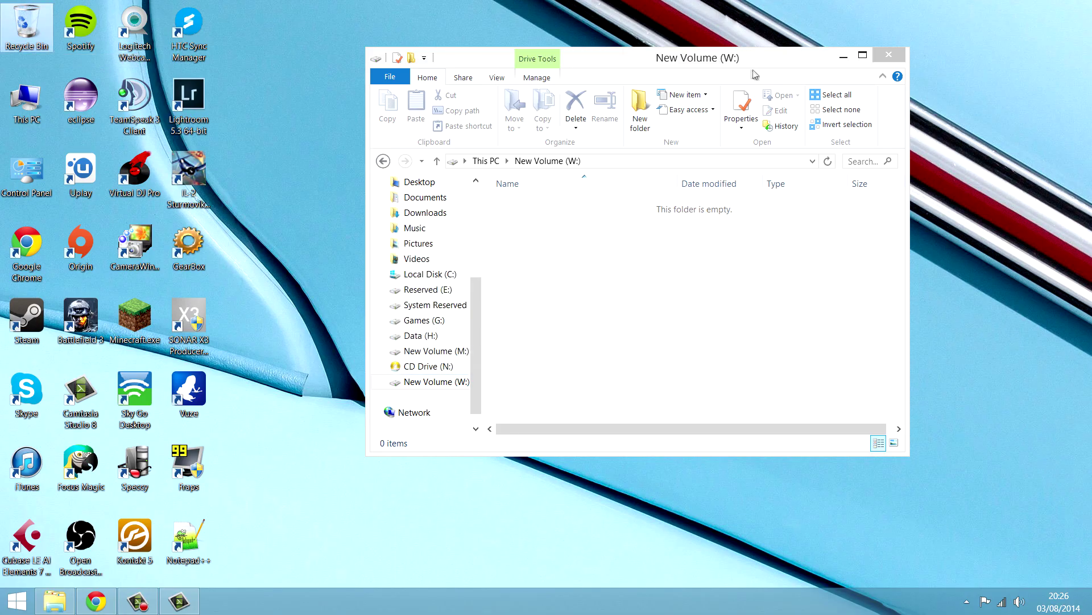
drag(752, 69, 711, 104)
Step: Go back to This PC and confirm W: shows 18.5 GB free of 18.6 GB
key(BackSpace)
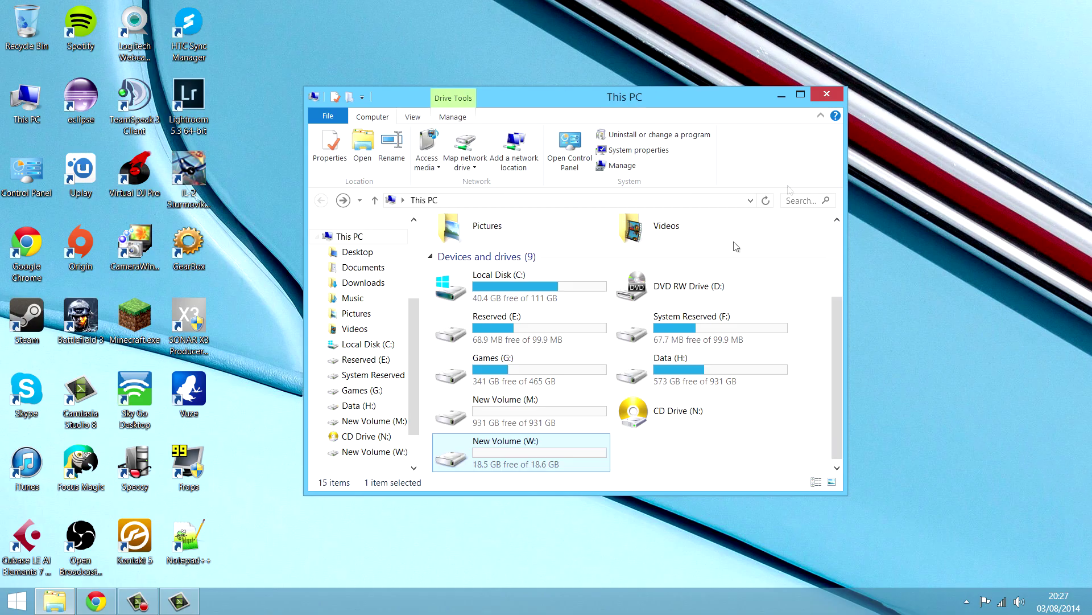
click(648, 464)
drag(838, 422, 725, 478)
drag(694, 96, 675, 111)
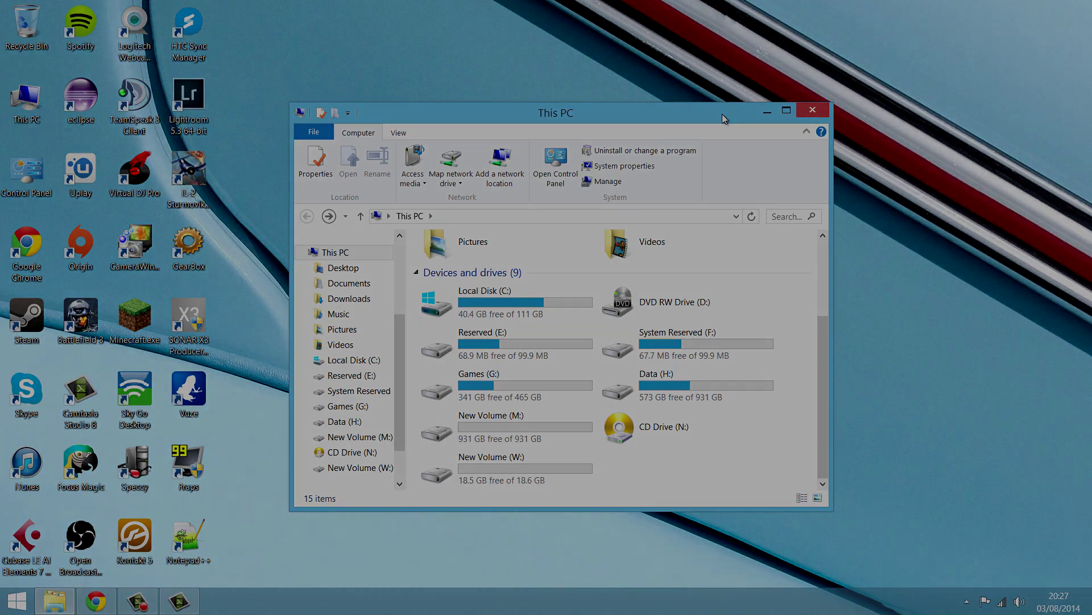
drag(722, 116, 694, 86)
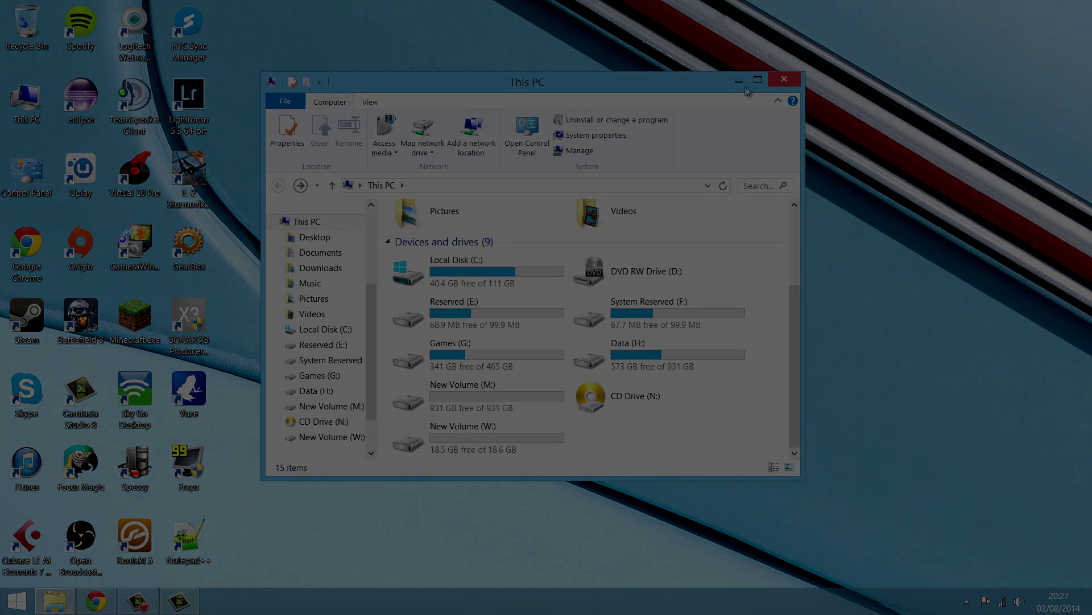